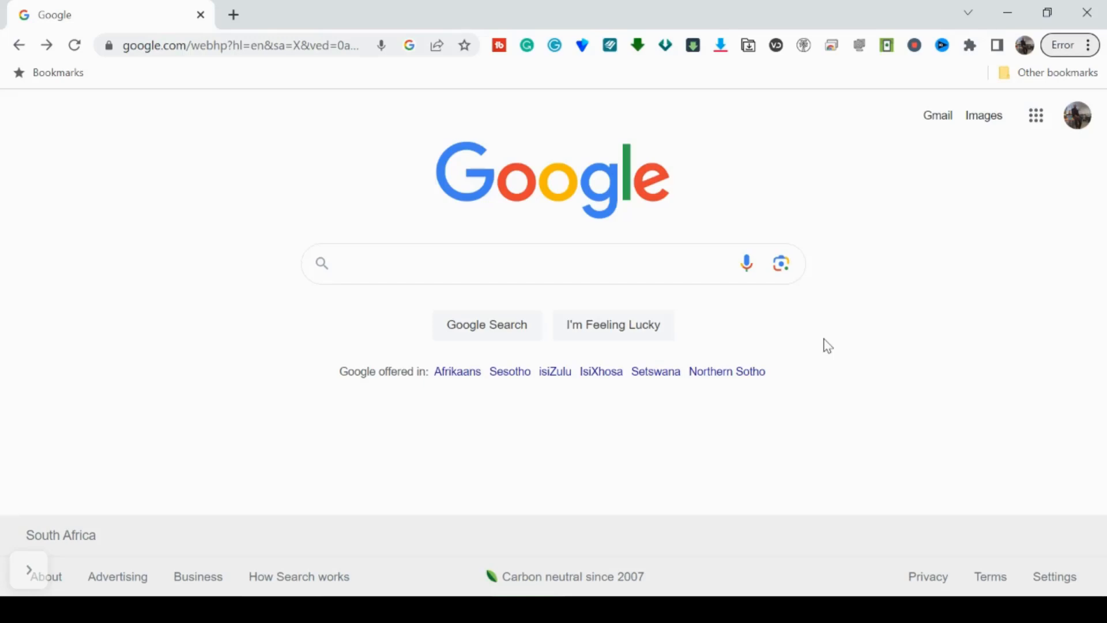
# Step: Search Google for "pycharm" and open the Download PyCharm page on the JetBrains site
pyautogui.click(461, 264)
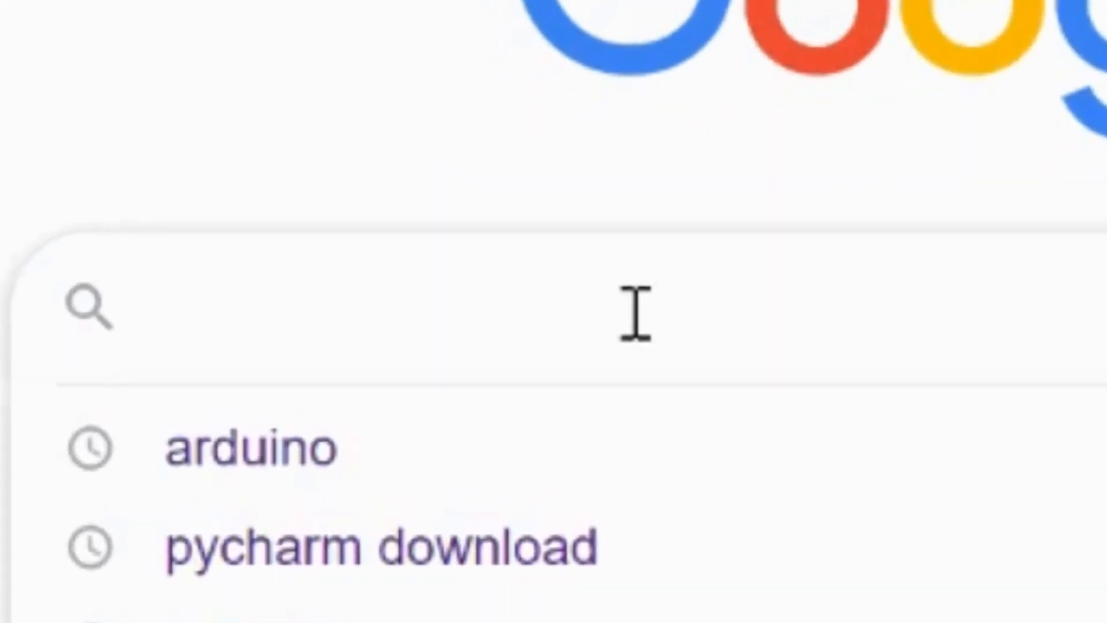
pyautogui.write('py')
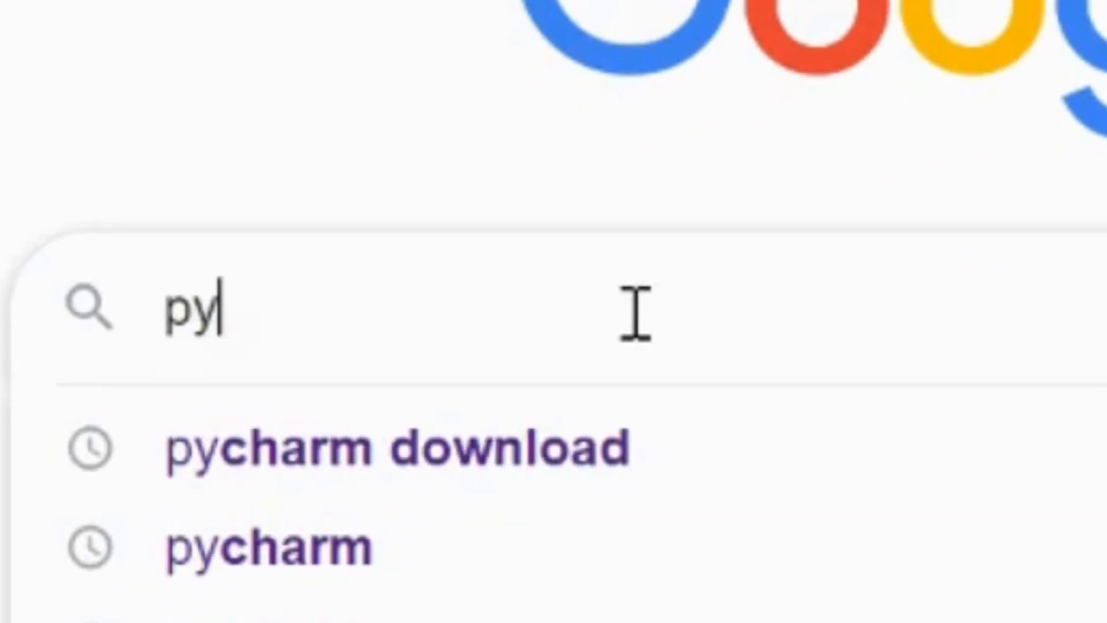
pyautogui.write('ch')
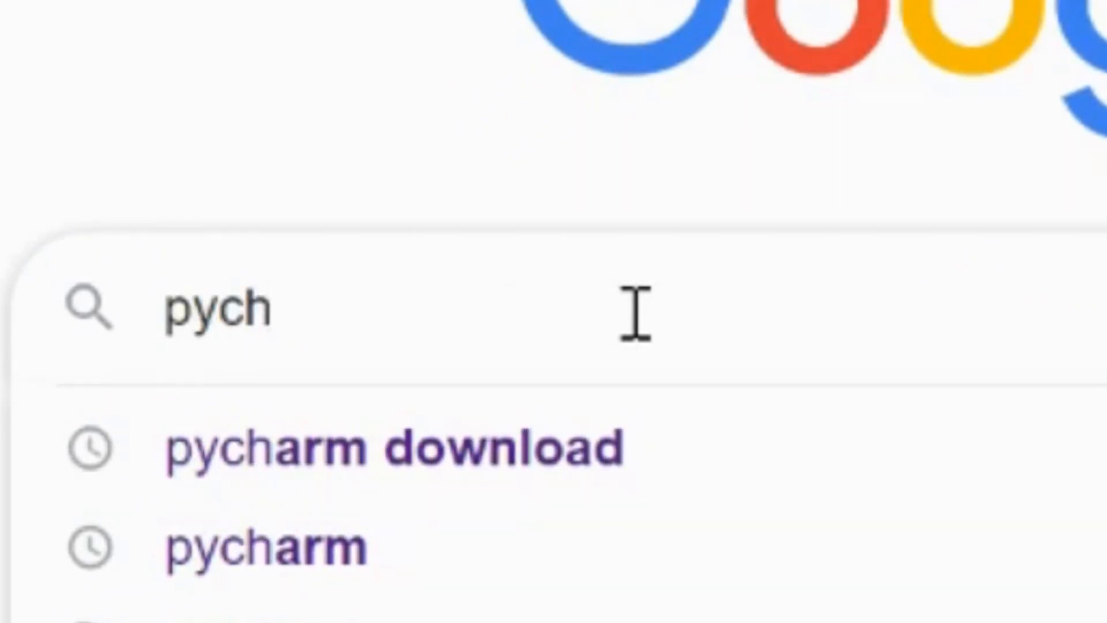
pyautogui.write('arm')
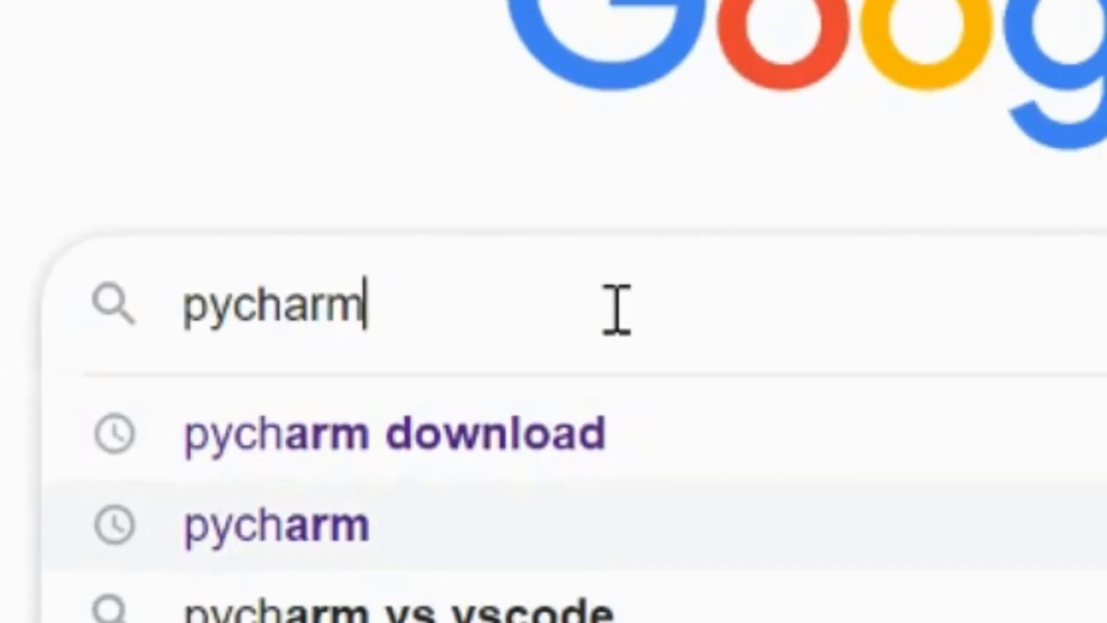
pyautogui.press('Return')
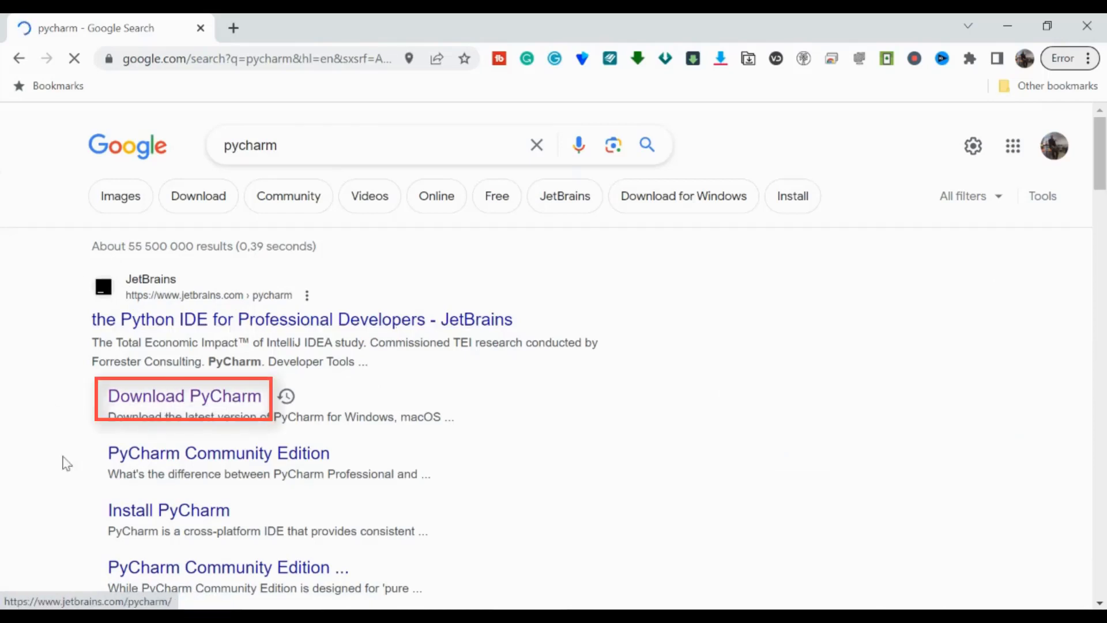
pyautogui.click(163, 398)
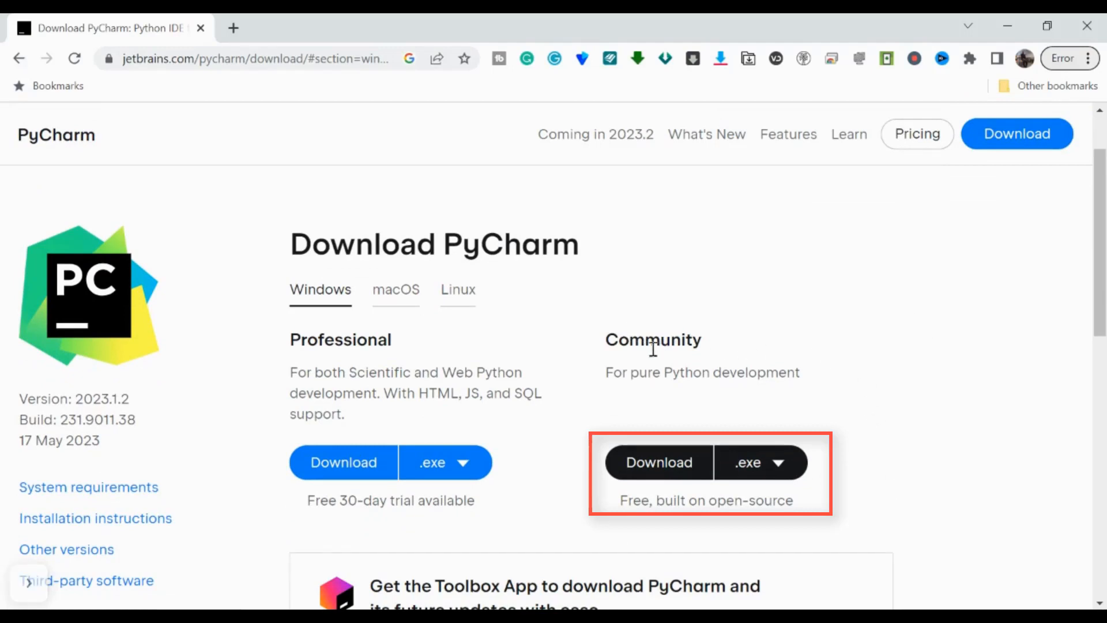
# Step: Download the Windows .exe of PyCharm Community, save it as pycharm-community-2023.1.2, and show the file in its folder
pyautogui.click(673, 467)
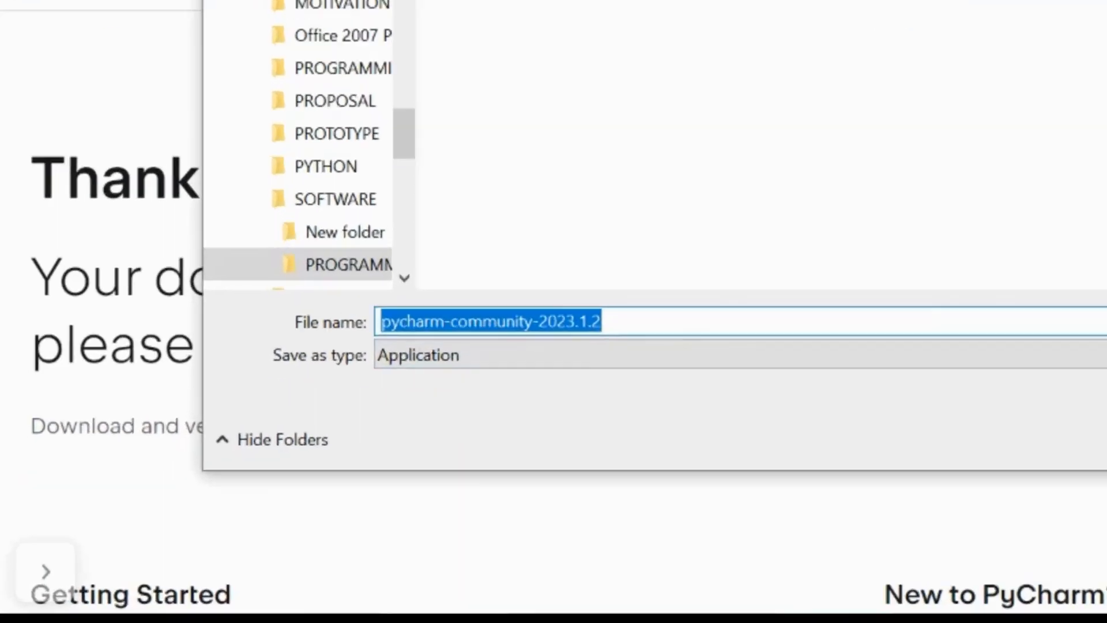
pyautogui.click(937, 497)
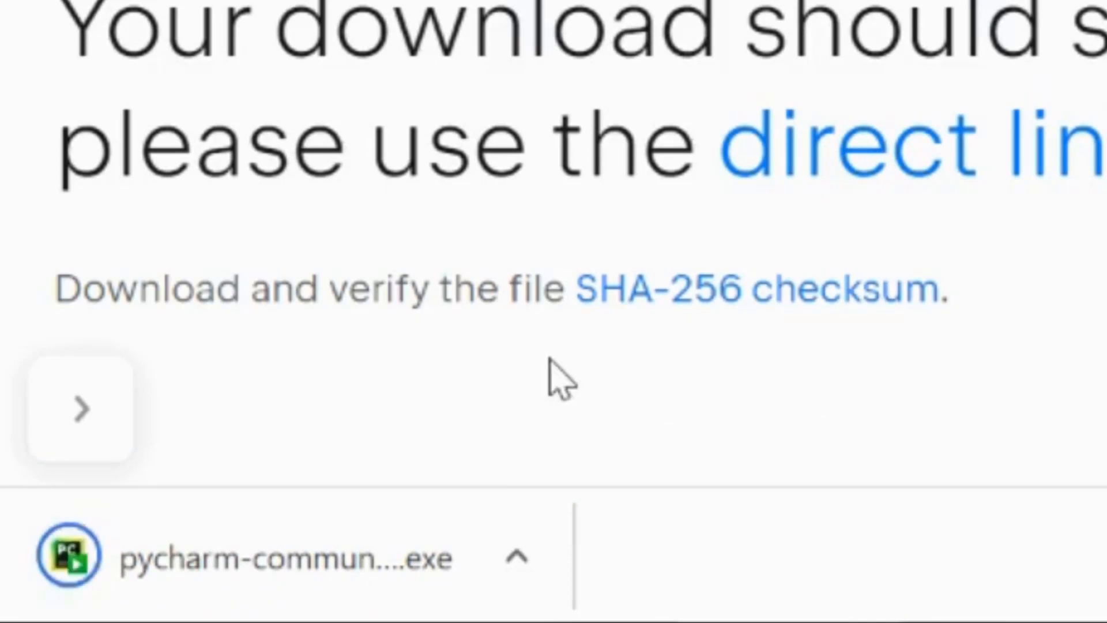
pyautogui.click(515, 550)
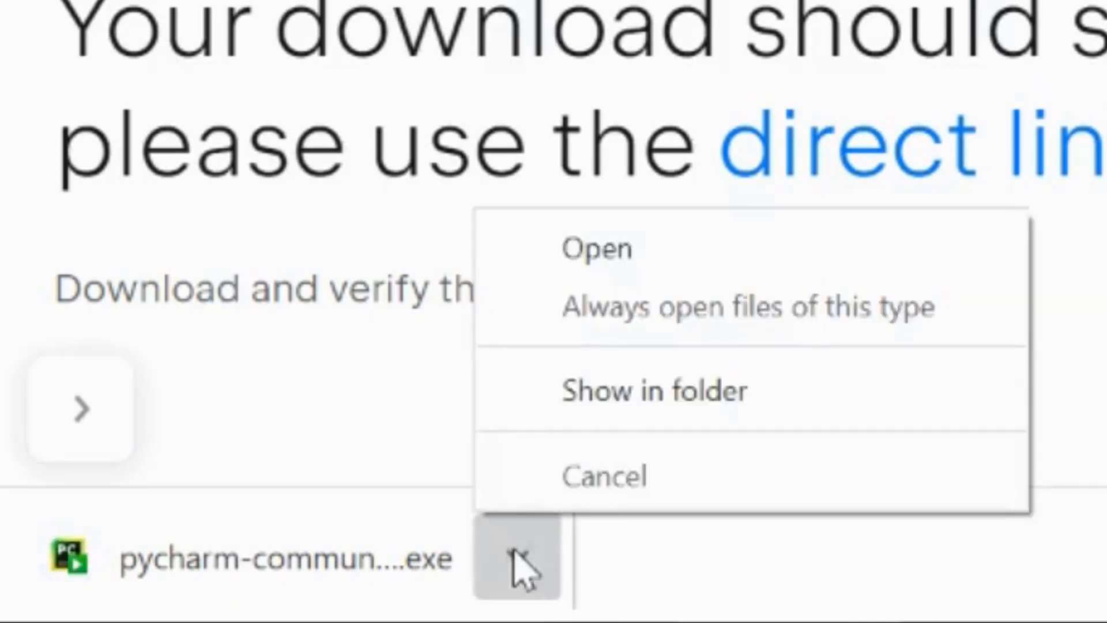
pyautogui.click(620, 407)
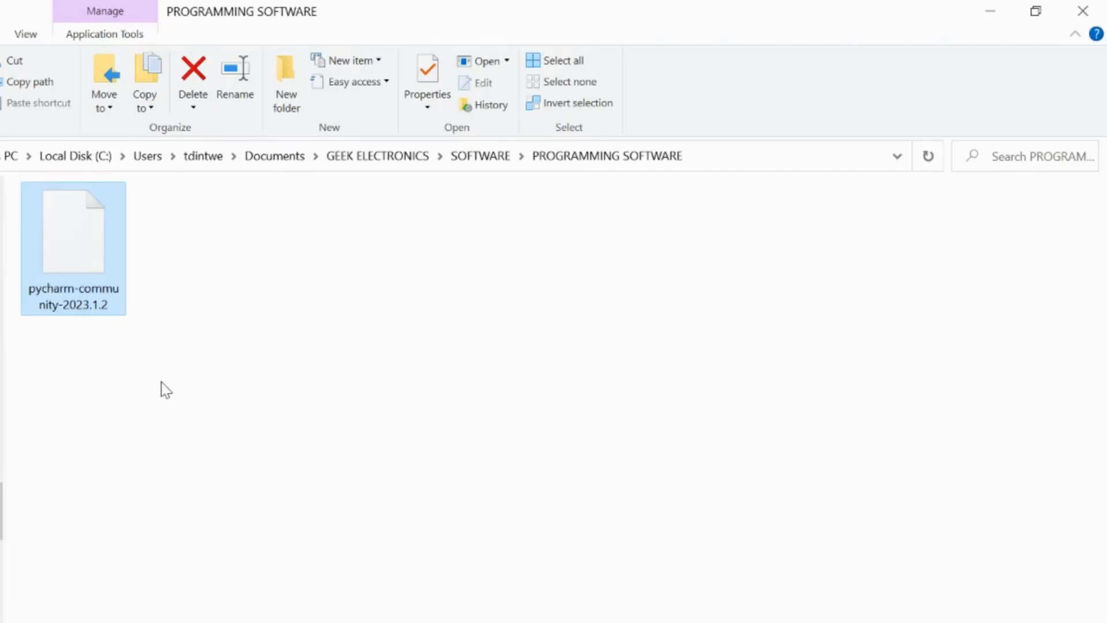
# Step: Launch the downloaded pycharm-community-2023.1.2 installer from the PROGRAMMING SOFTWARE folder
pyautogui.doubleClick(76, 254)
pyautogui.rightClick(75, 254)
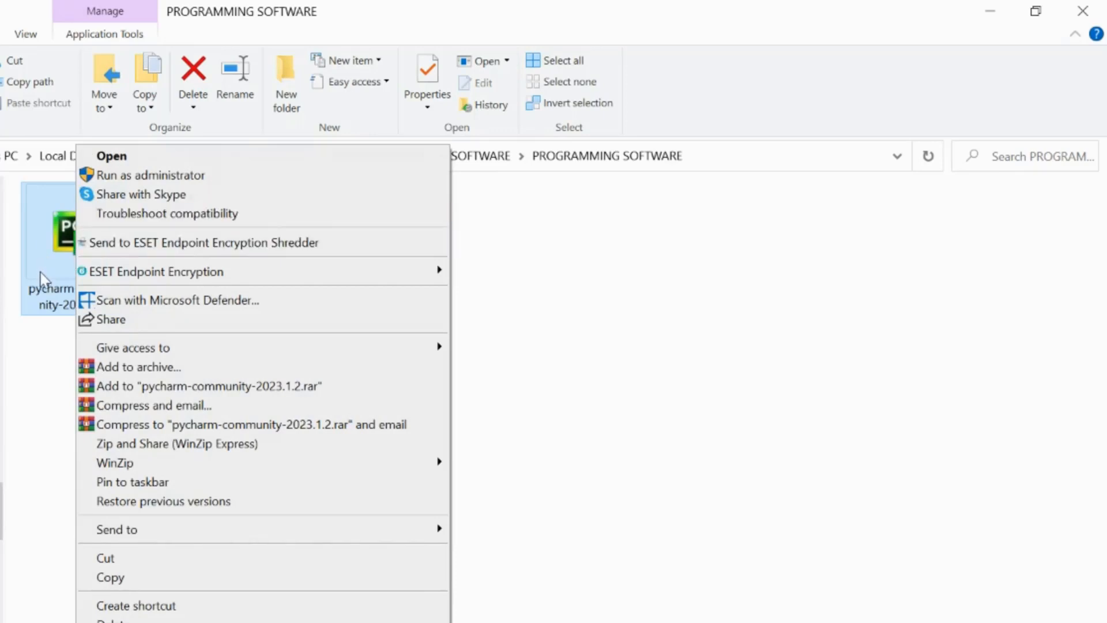
pyautogui.click(107, 162)
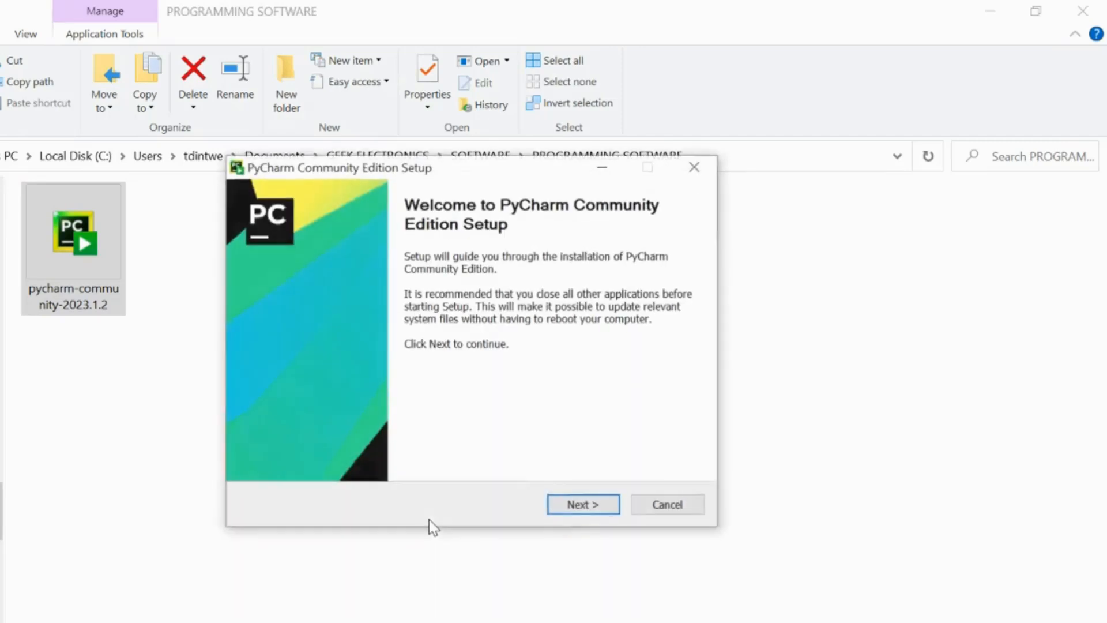
# Step: Install PyCharm Community Edition in the default folder with a desktop shortcut and "bin" added to the PATH, finishing with the manual reboot option
pyautogui.click(582, 506)
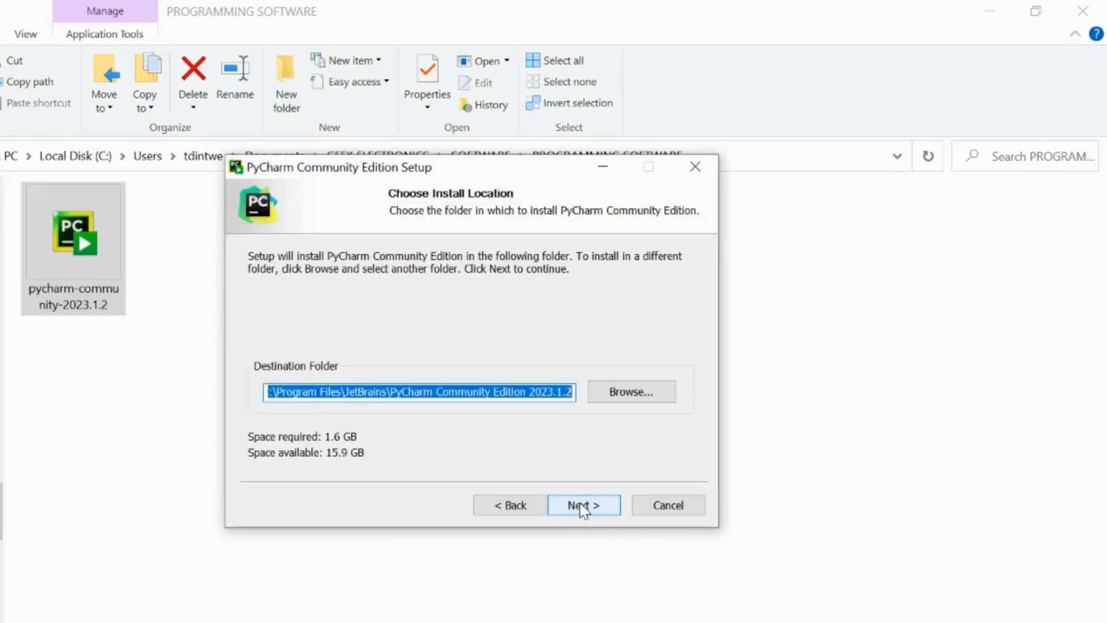
pyautogui.click(583, 507)
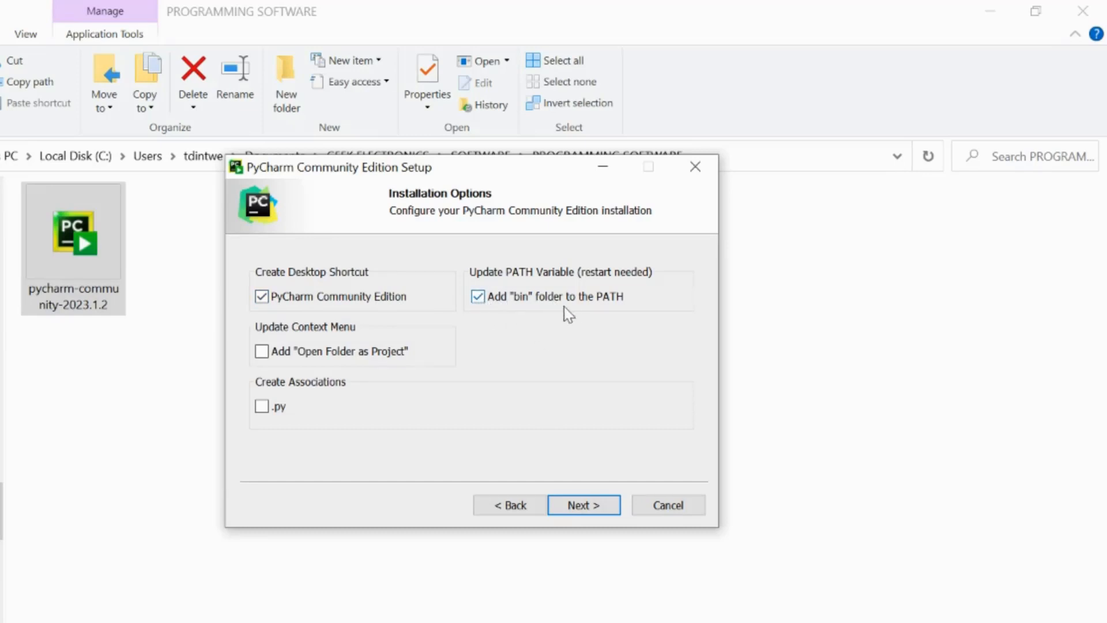
pyautogui.click(584, 505)
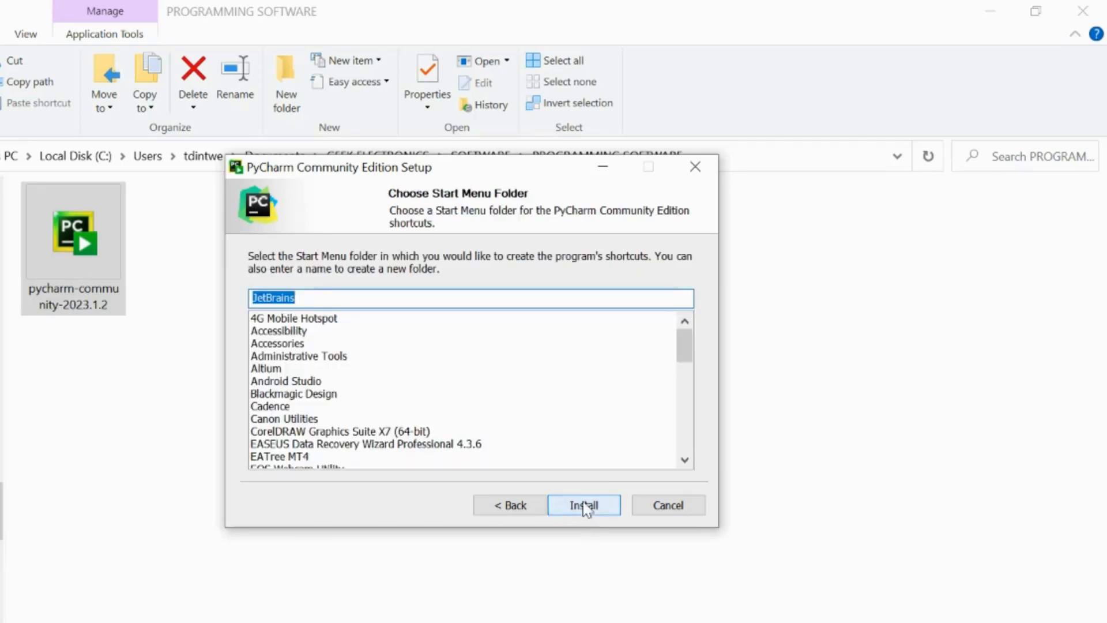
pyautogui.click(584, 505)
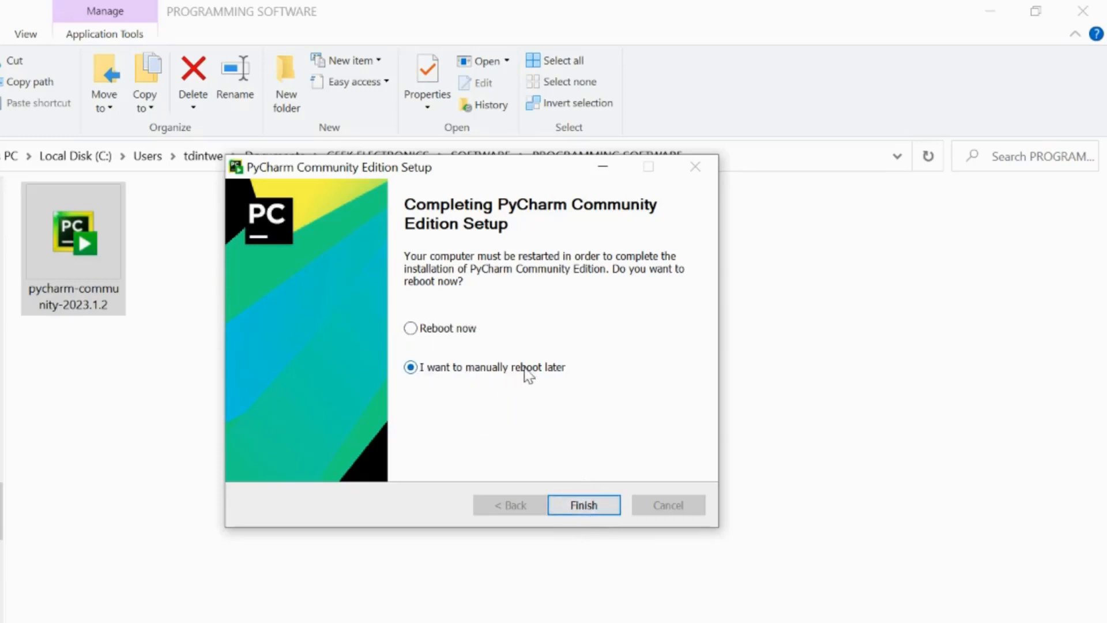
pyautogui.click(592, 506)
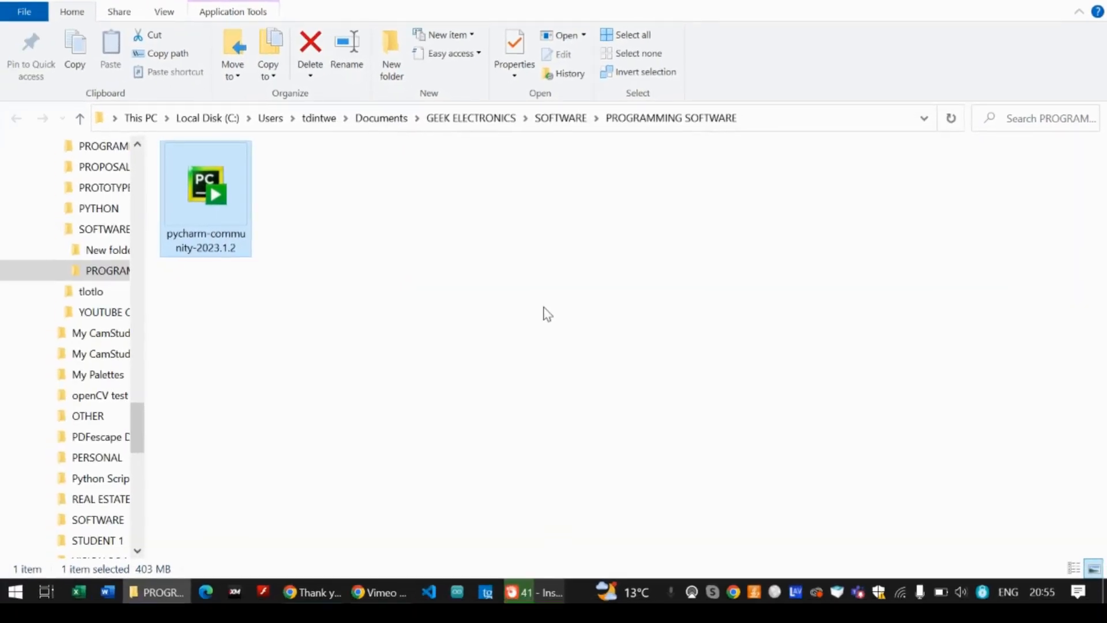
# Step: Find PyCharm Community Edition 2023.1.2 through Windows search with "pych" and launch it
pyautogui.rightClick(15, 590)
pyautogui.click(64, 476)
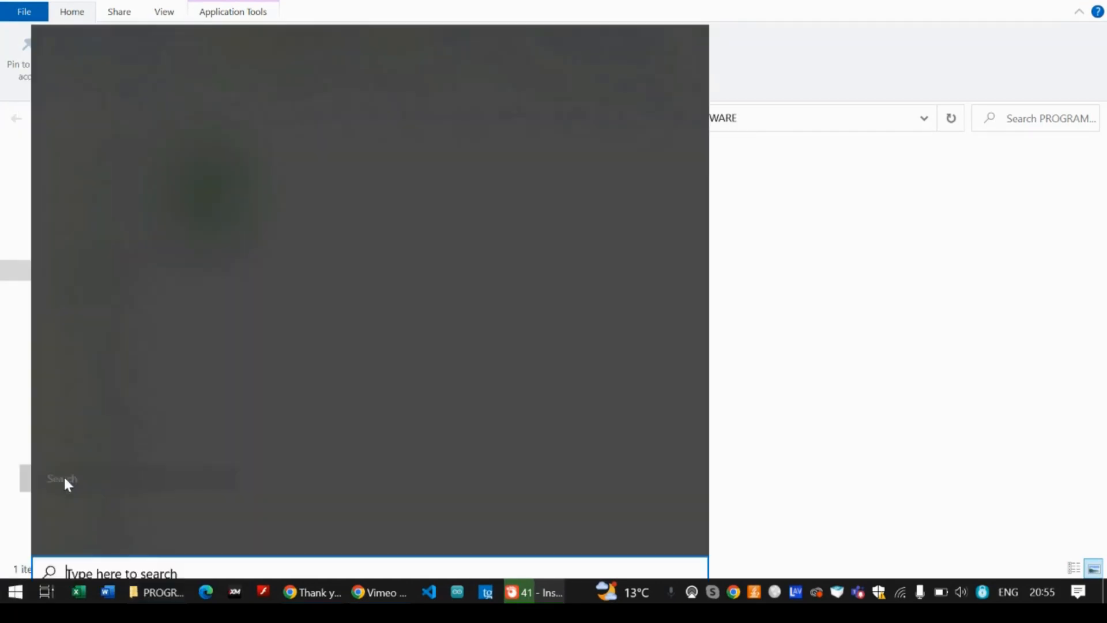
pyautogui.write('py')
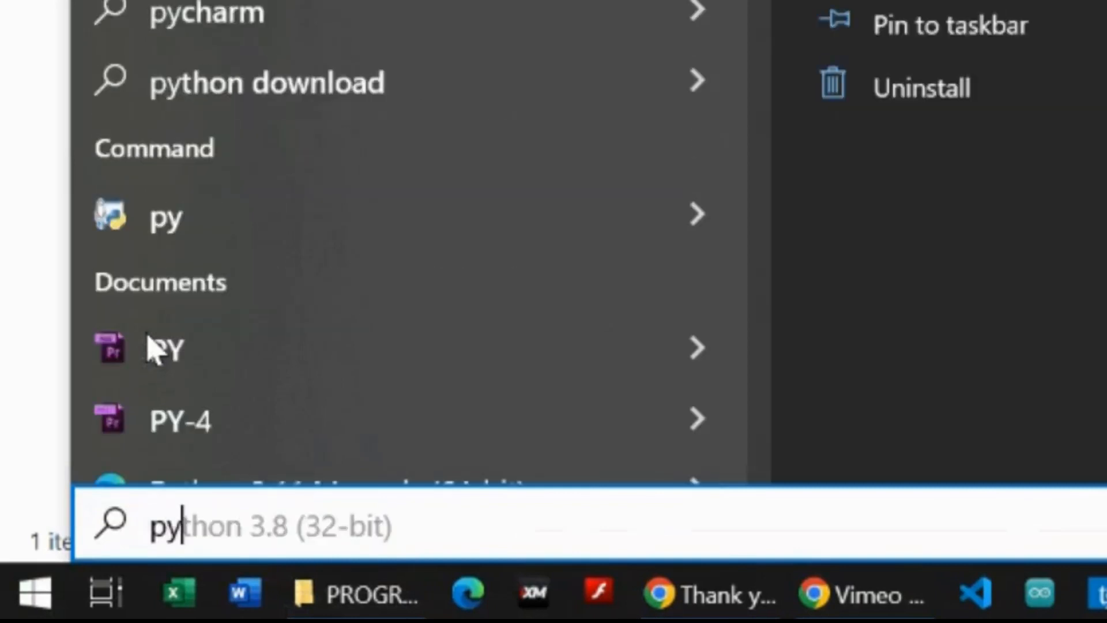
pyautogui.write('ch')
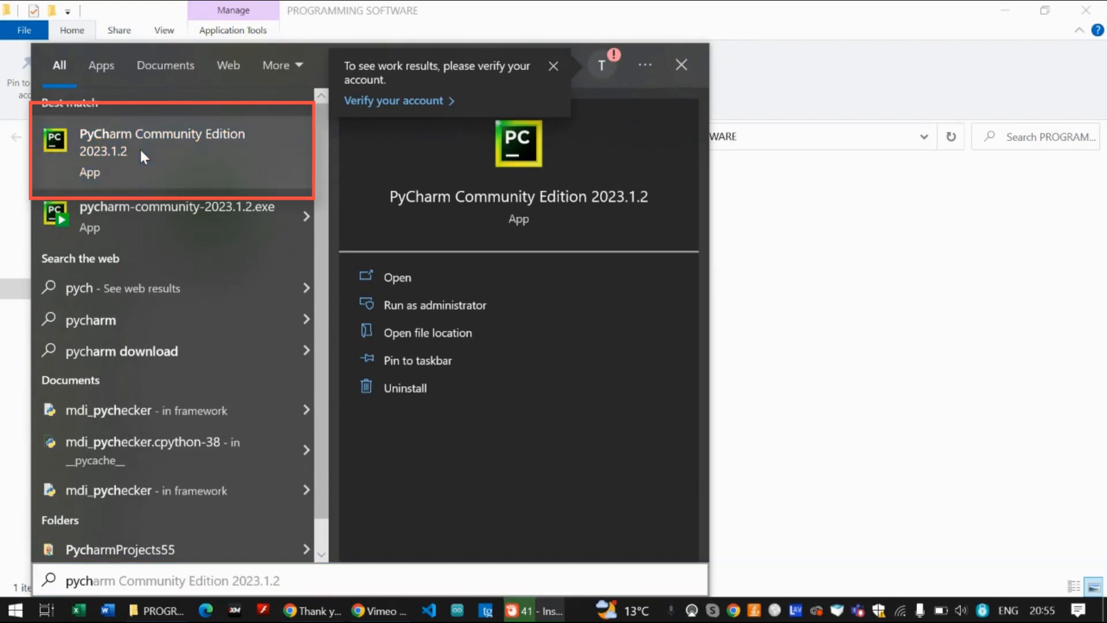
pyautogui.click(140, 147)
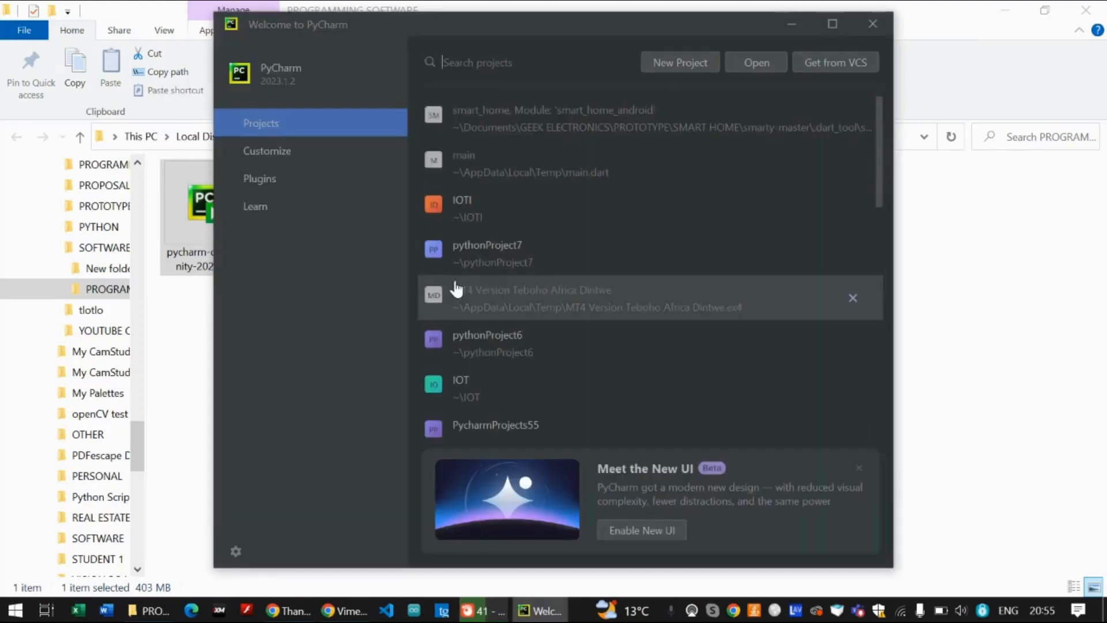
# Step: Create a new project named "1st project" with a new Virtualenv environment and a main.py welcome script
pyautogui.click(832, 24)
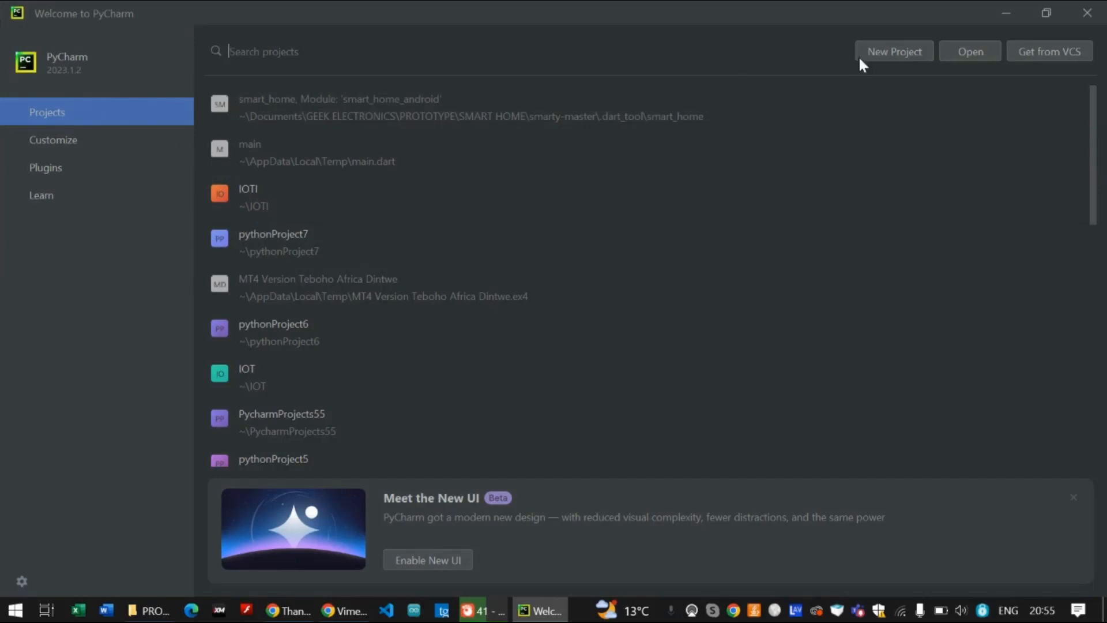
pyautogui.click(895, 52)
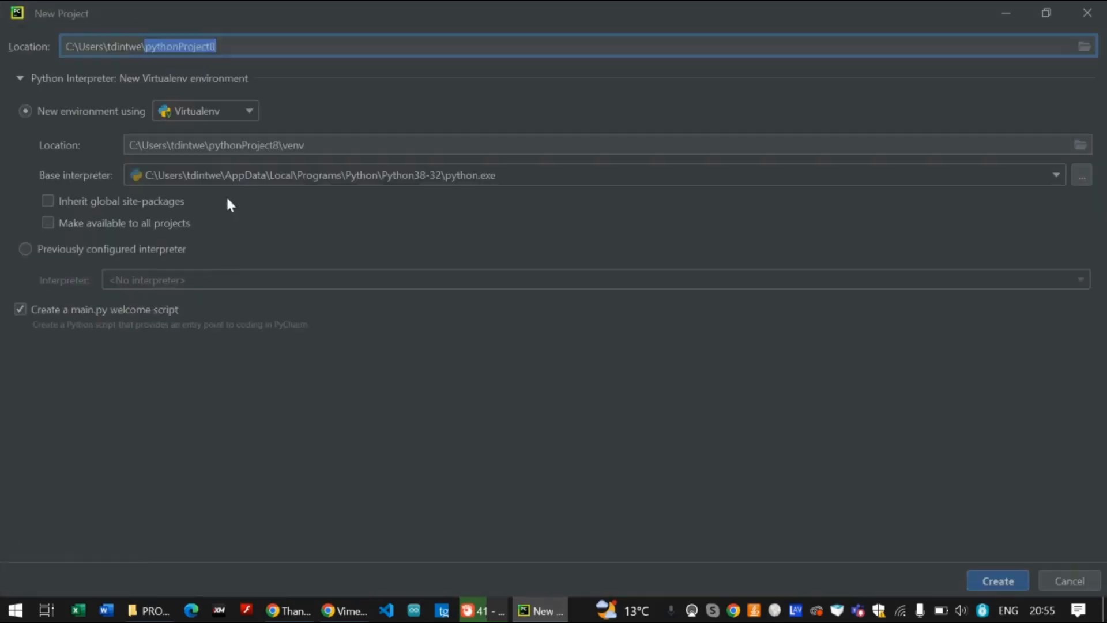
pyautogui.moveTo(216, 46); pyautogui.dragTo(152, 48)
pyautogui.write('1s')
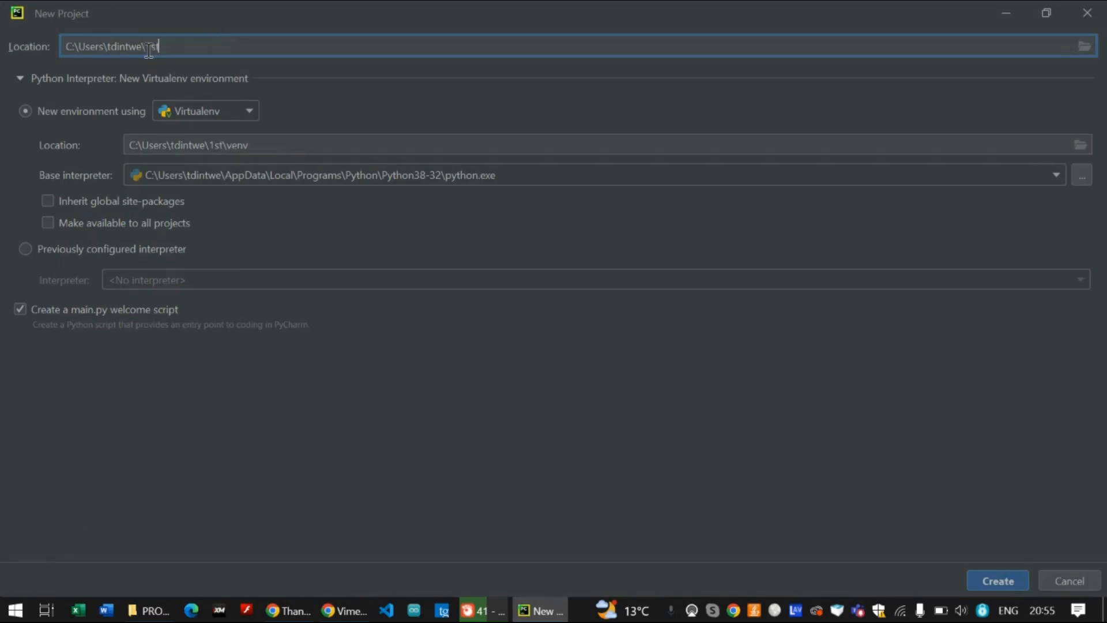
pyautogui.write('t project')
pyautogui.click(1003, 578)
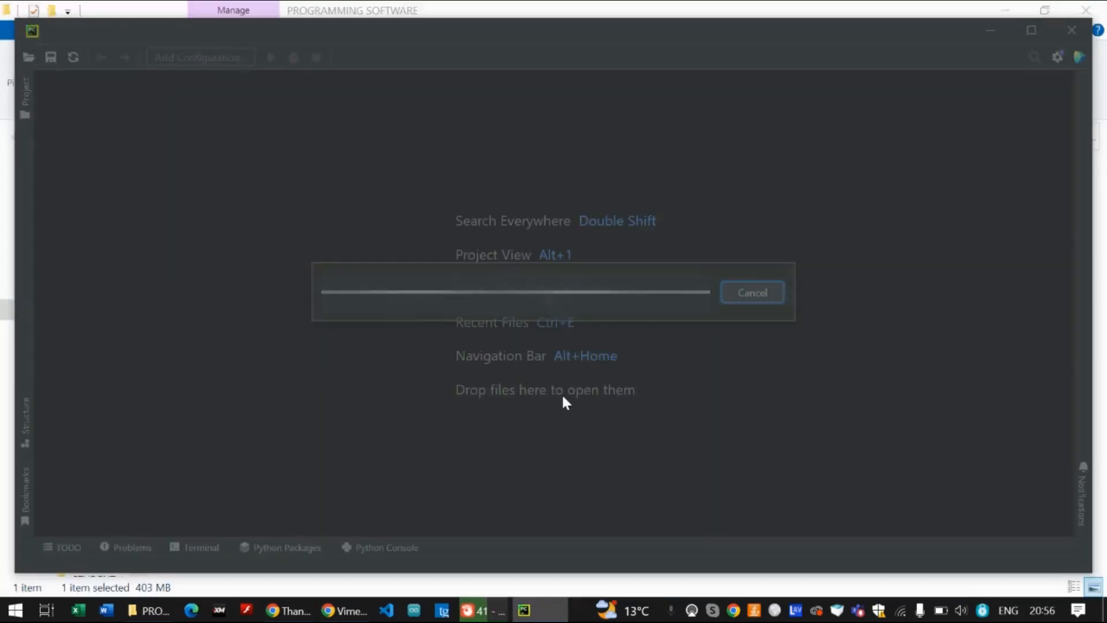
# Step: Maximize the project window and dismiss the shared indexes and Microsoft Defender notifications
pyautogui.click(1030, 30)
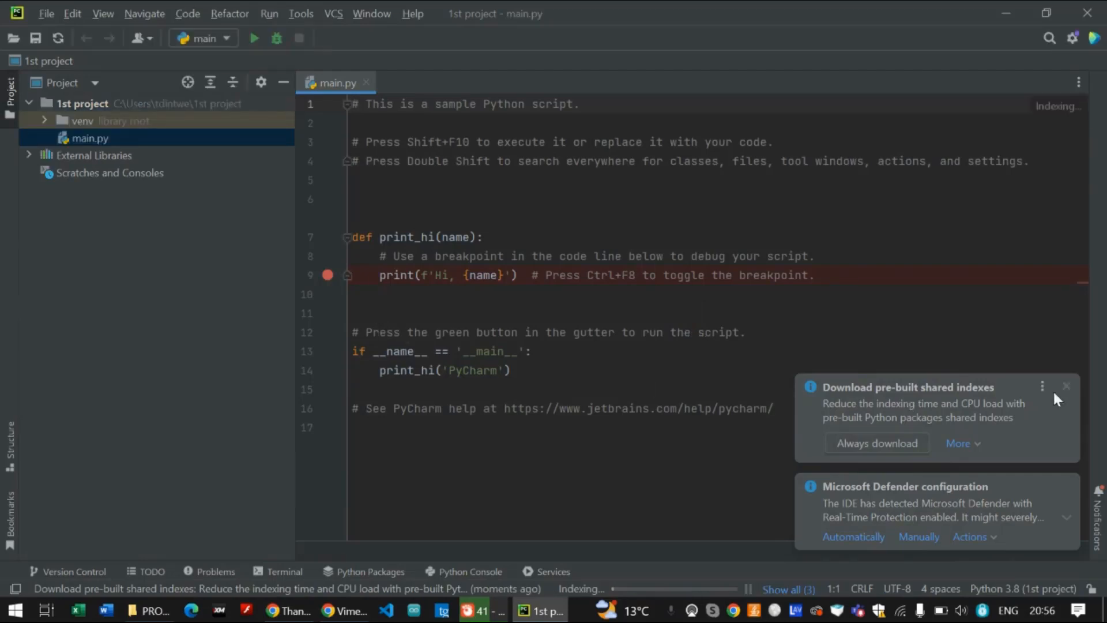
pyautogui.click(1066, 386)
pyautogui.click(1067, 483)
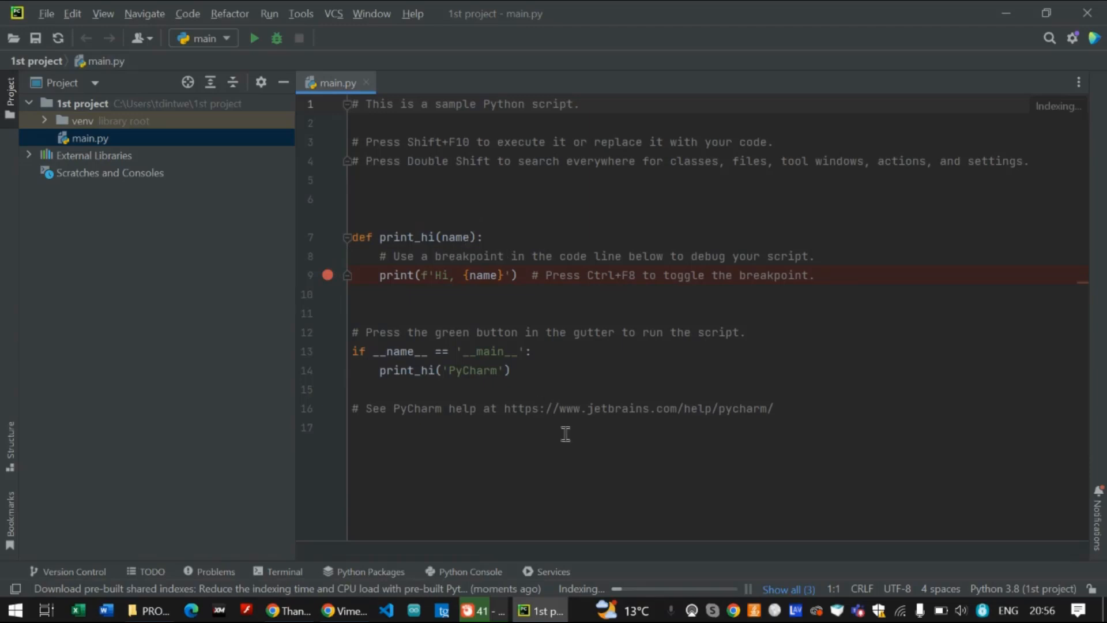
# Step: Replace the sample code in main.py with print("Hello world opencv")
pyautogui.moveTo(774, 411); pyautogui.dragTo(351, 90)
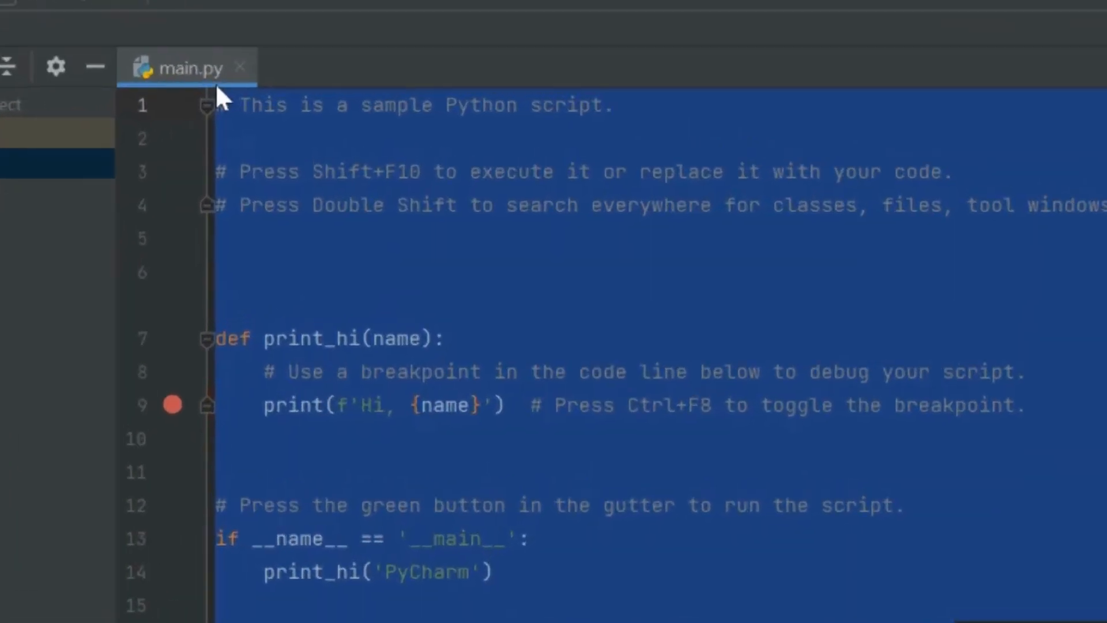
pyautogui.press('BackSpace')
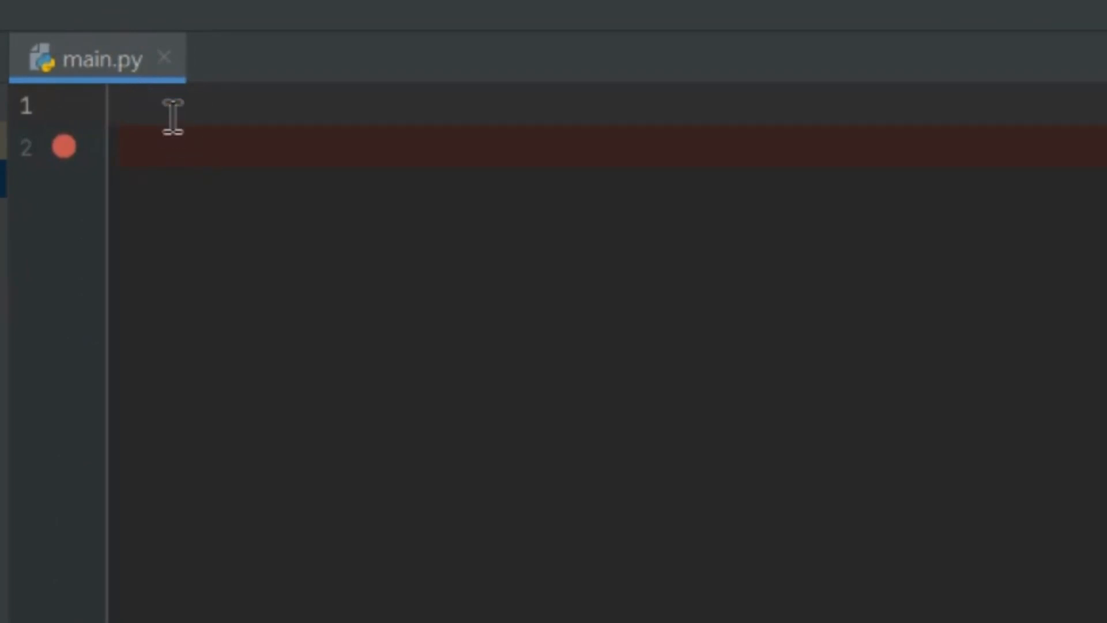
pyautogui.write('print')
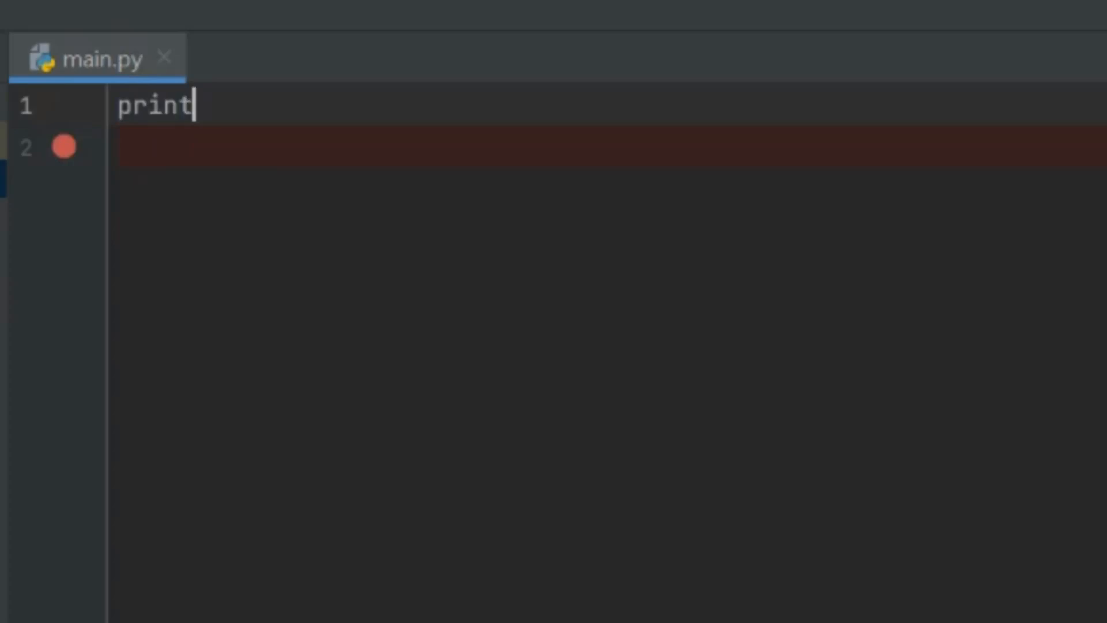
pyautogui.write('("')
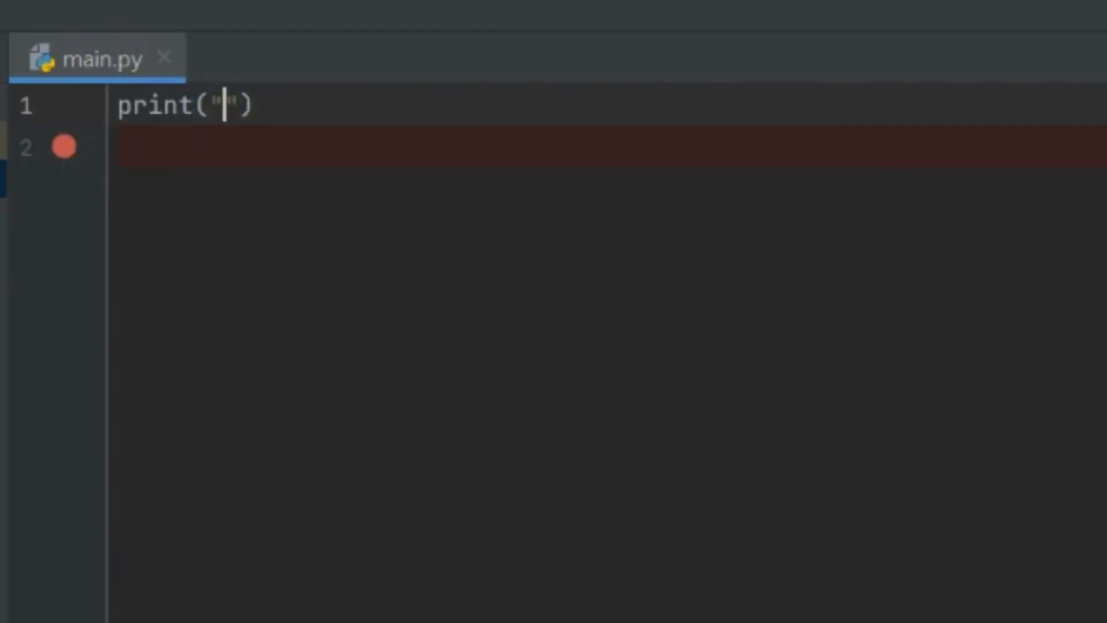
pyautogui.write('H')
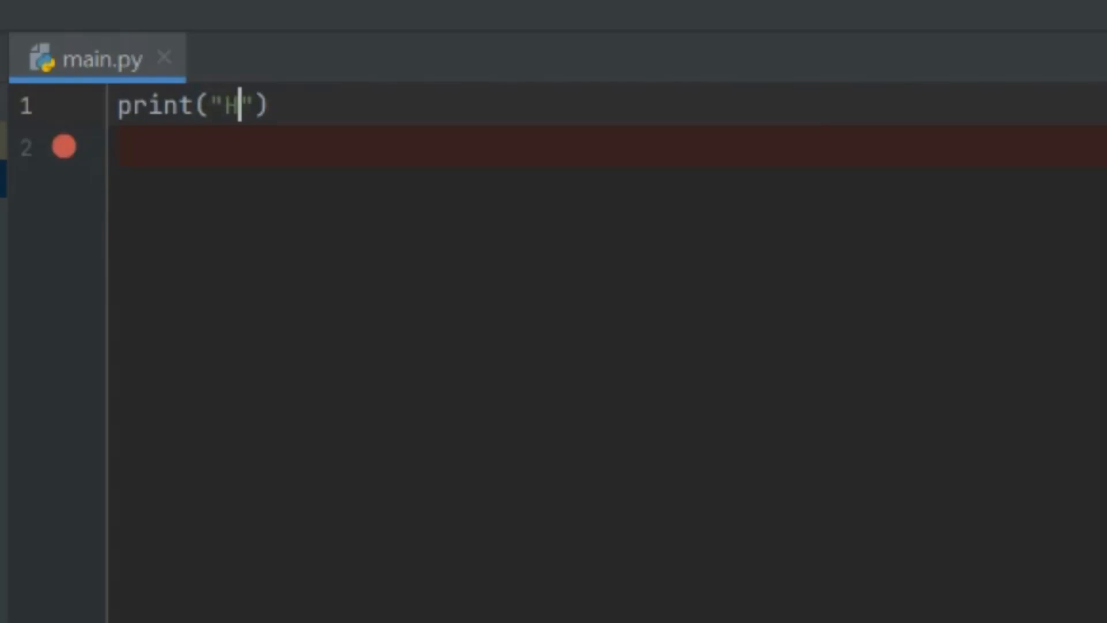
pyautogui.write('ello')
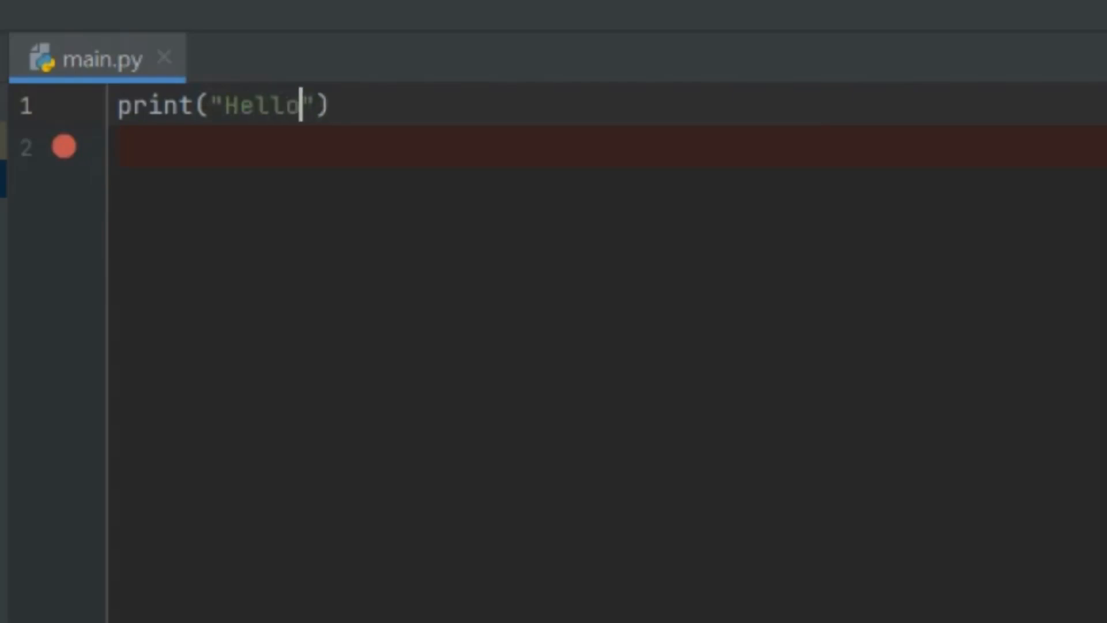
pyautogui.write(' world')
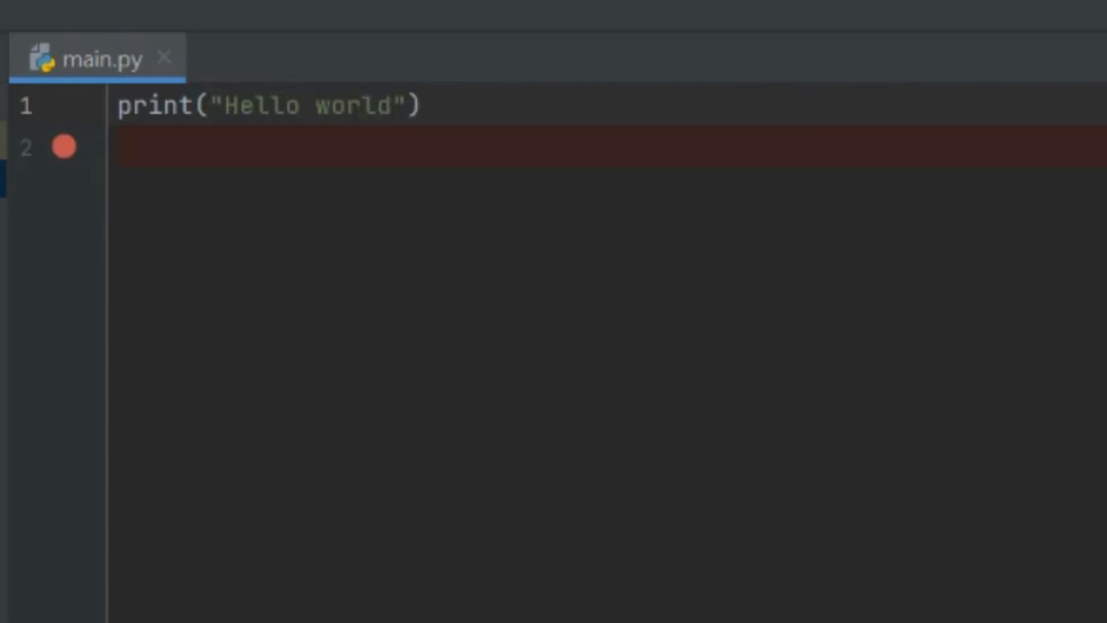
pyautogui.write(' opencv')
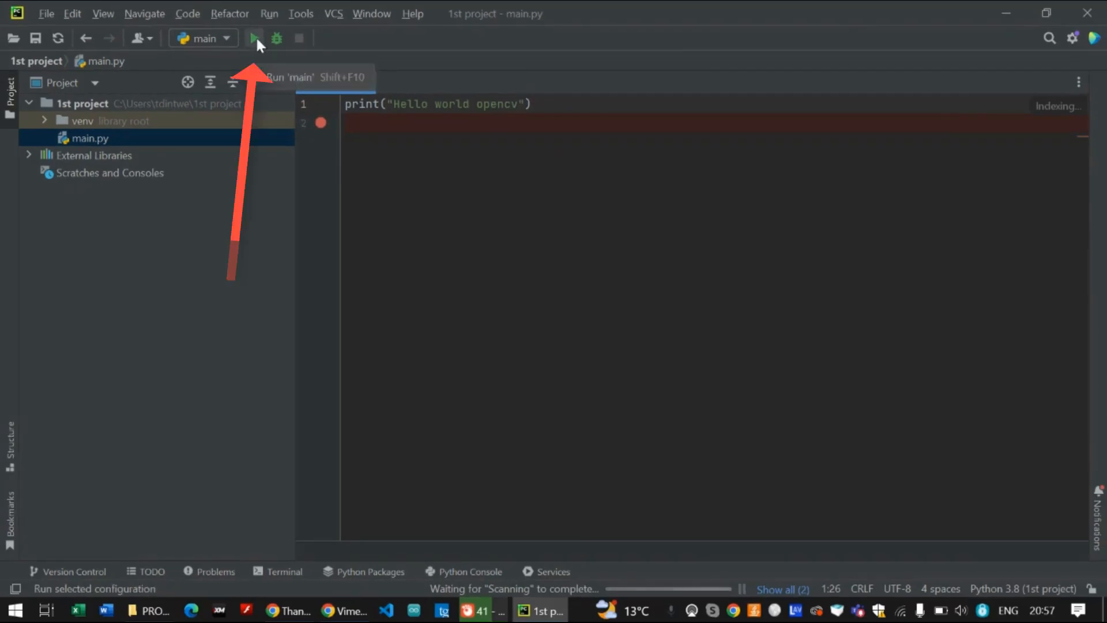
pyautogui.click(540, 208)
pyautogui.rightClick(539, 208)
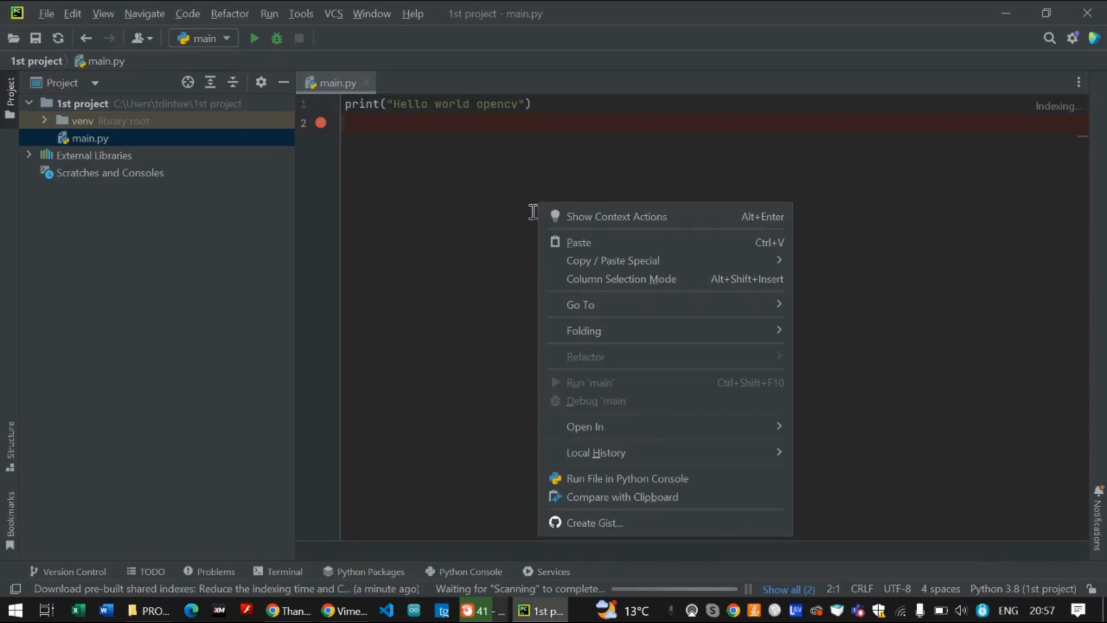
pyautogui.click(453, 221)
# Step: Run the main configuration and check the printed text line in the run output
pyautogui.click(255, 38)
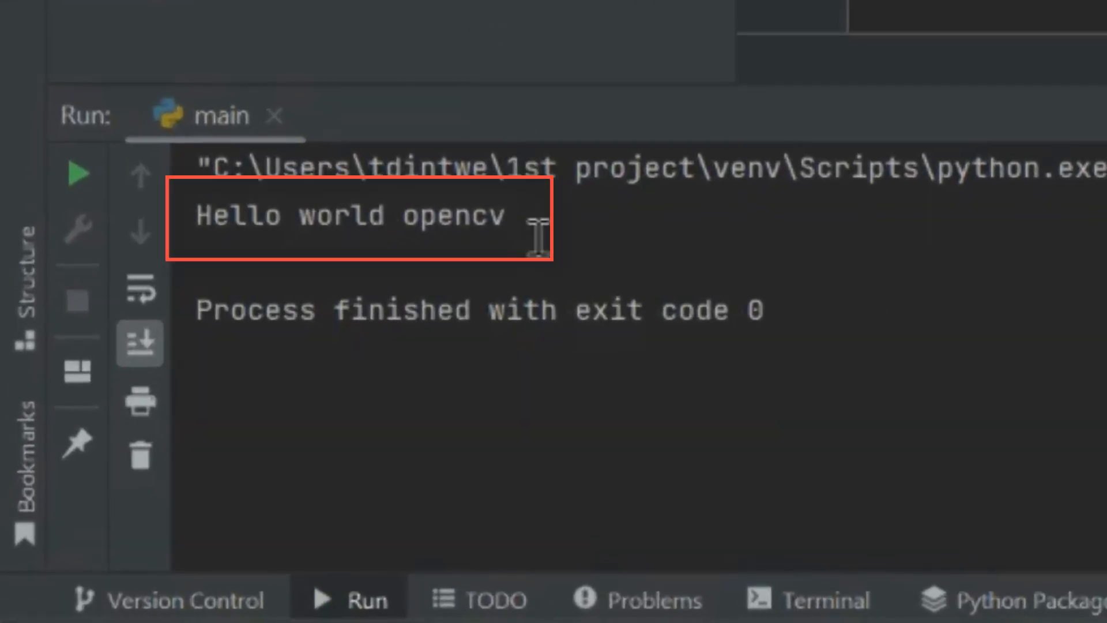
pyautogui.moveTo(536, 217); pyautogui.dragTo(217, 212)
pyautogui.click(522, 305)
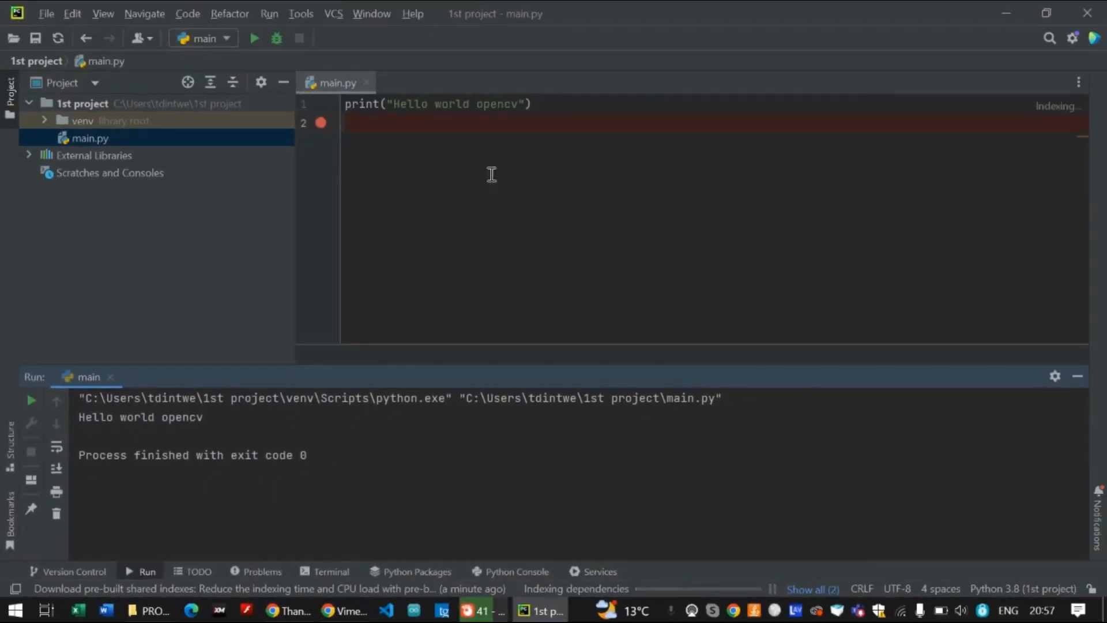
pyautogui.click(82, 139)
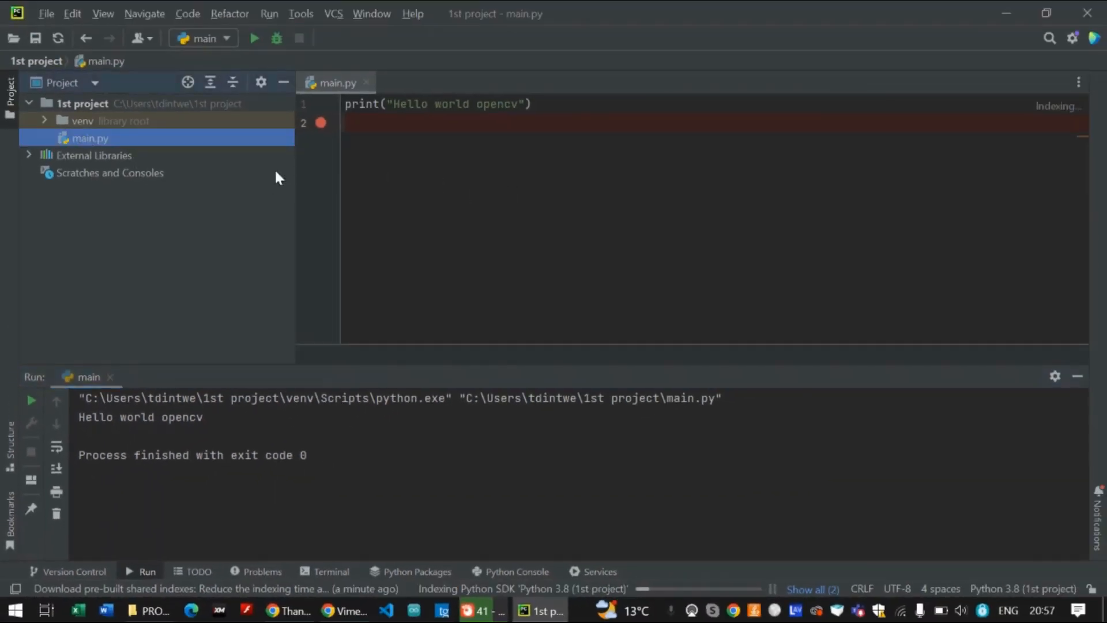
pyautogui.rightClick(123, 144)
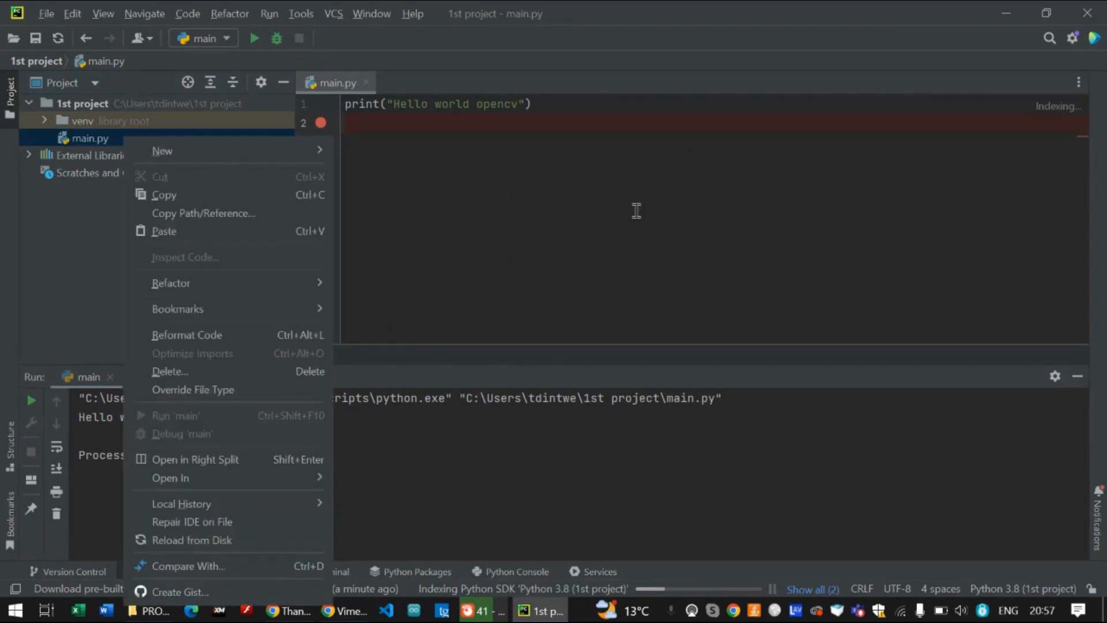
pyautogui.rightClick(541, 211)
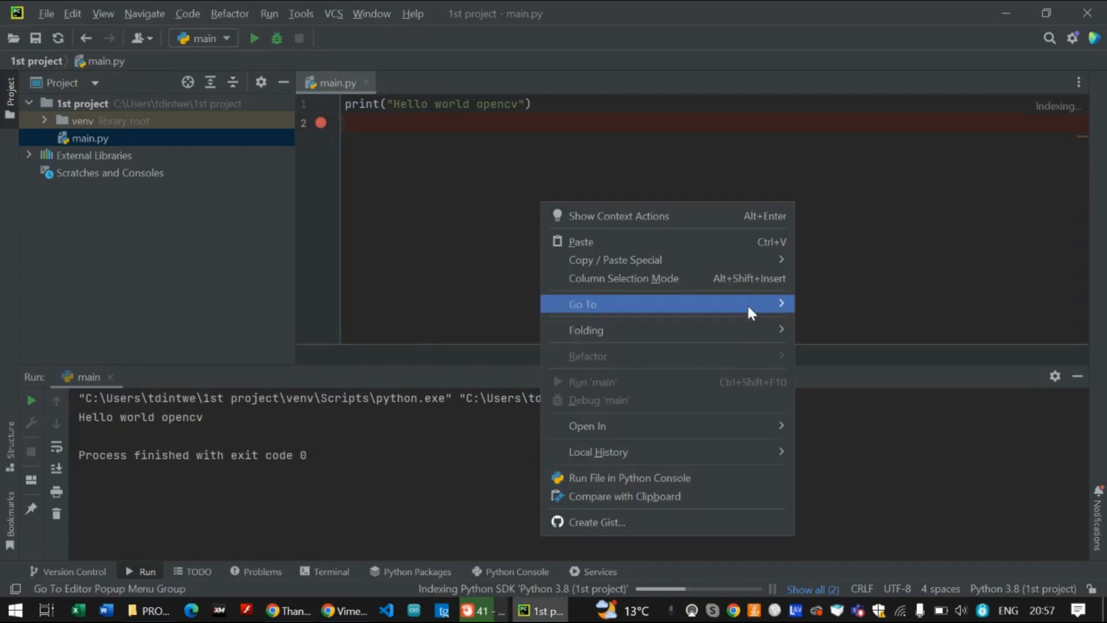
pyautogui.moveTo(746, 301)
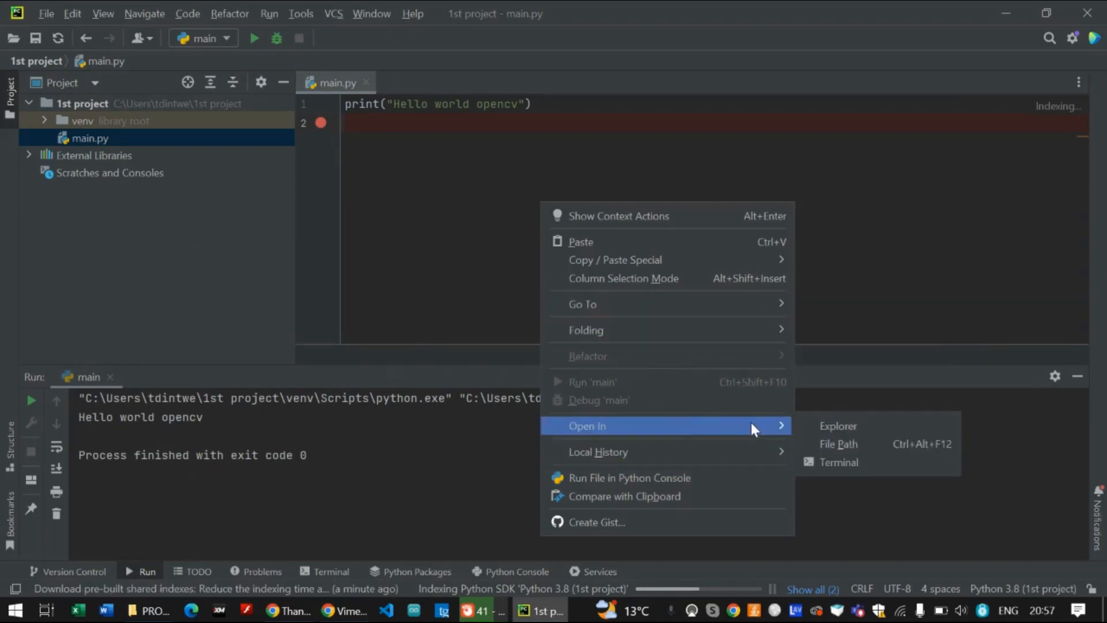
pyautogui.moveTo(666, 458)
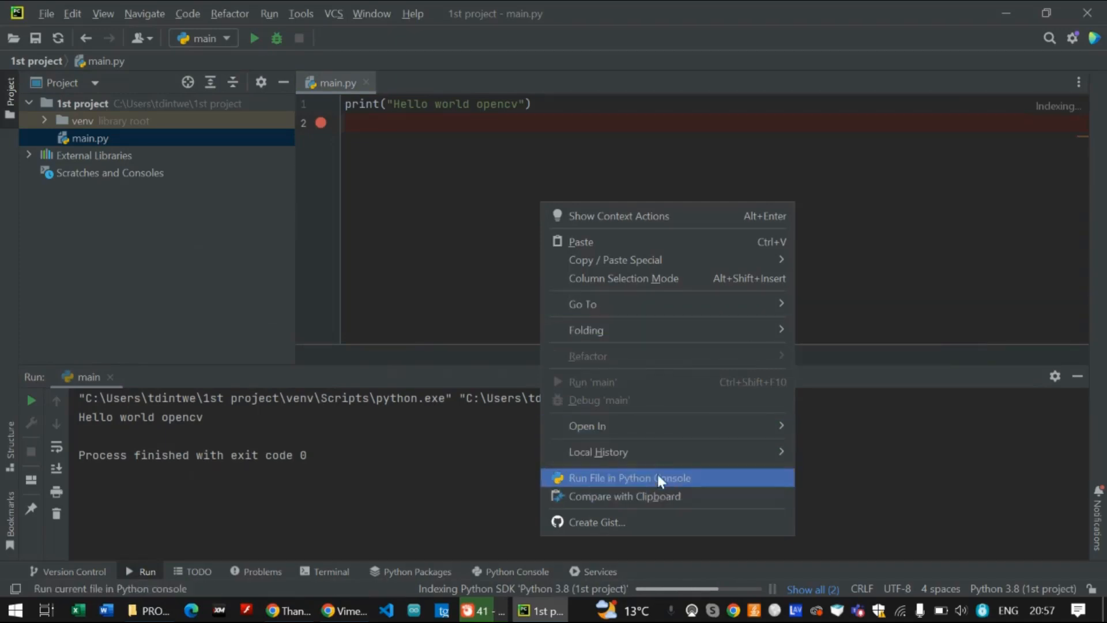
pyautogui.click(463, 254)
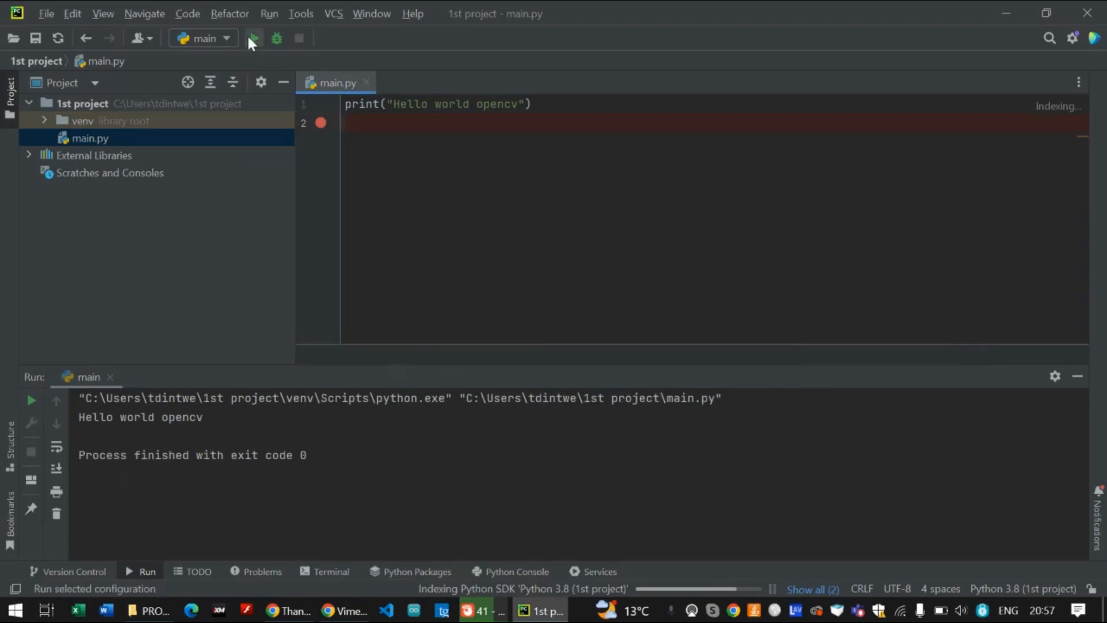